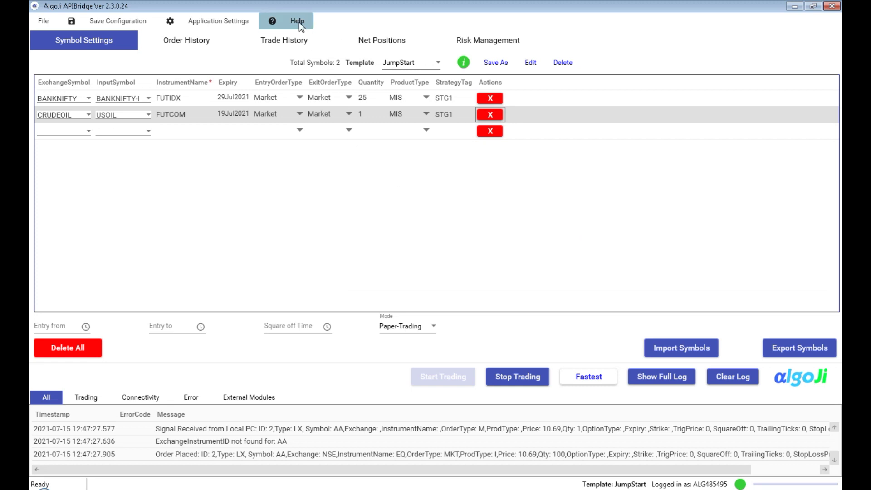
# Open the APIBridge help site and its Amibroker article "Jump Start System Trading With Amibroker"
pyautogui.click(281, 21)
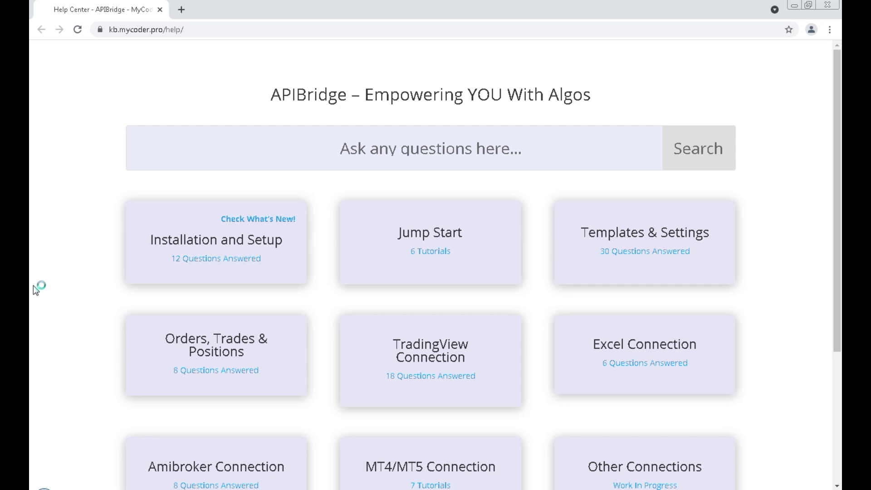
pyautogui.scroll(-1, 34, 285)
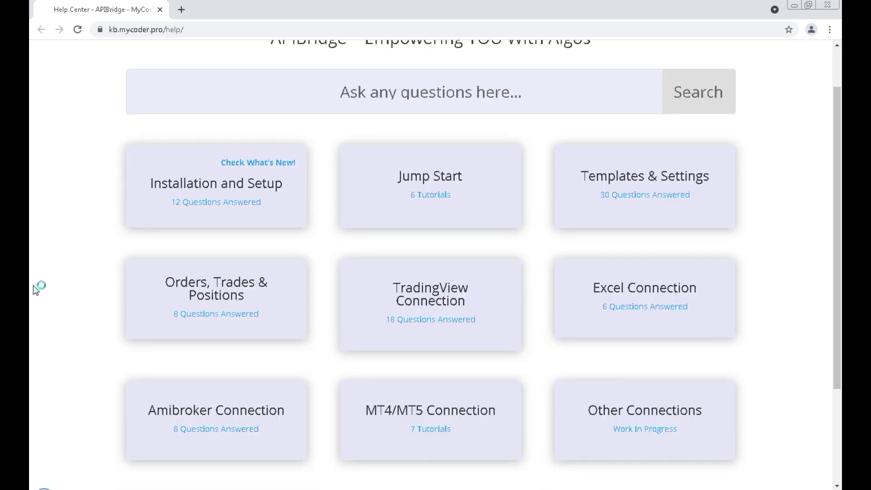
pyautogui.click(236, 400)
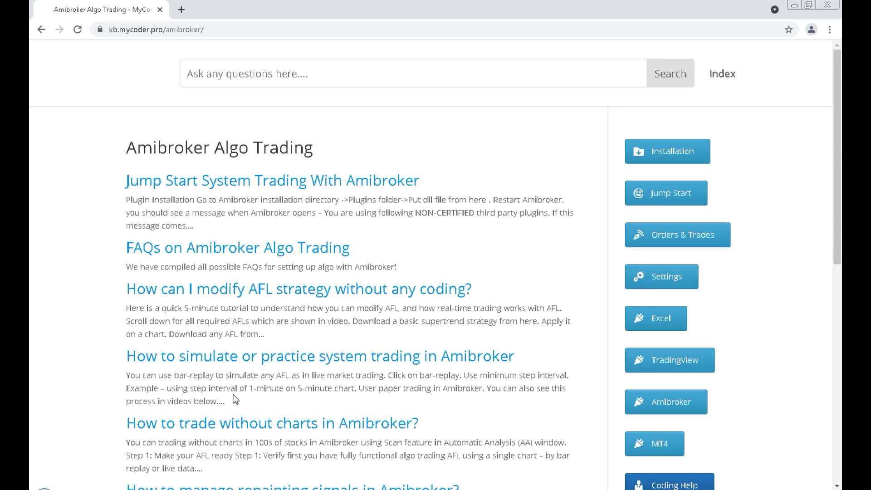
pyautogui.click(286, 187)
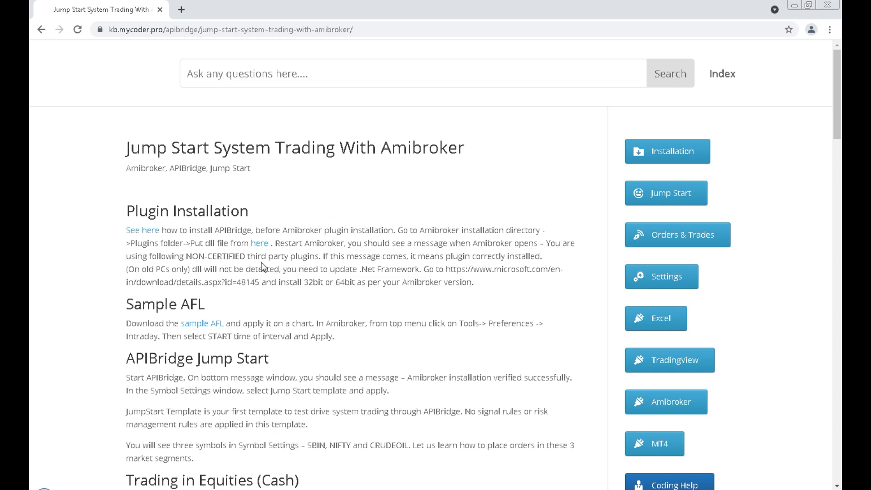
# Download APIBridge-64bit.dll from the article's plugin installation link and show the downloaded file in its folder
pyautogui.click(260, 243)
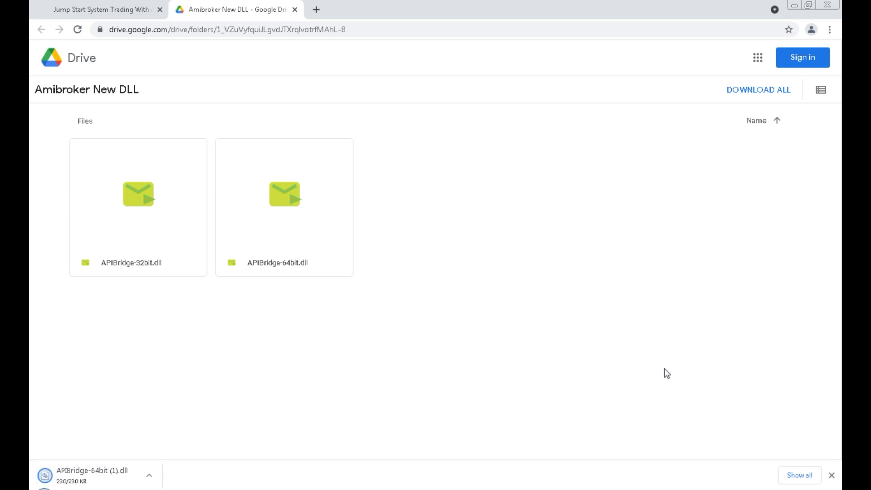
pyautogui.click(150, 475)
pyautogui.click(174, 440)
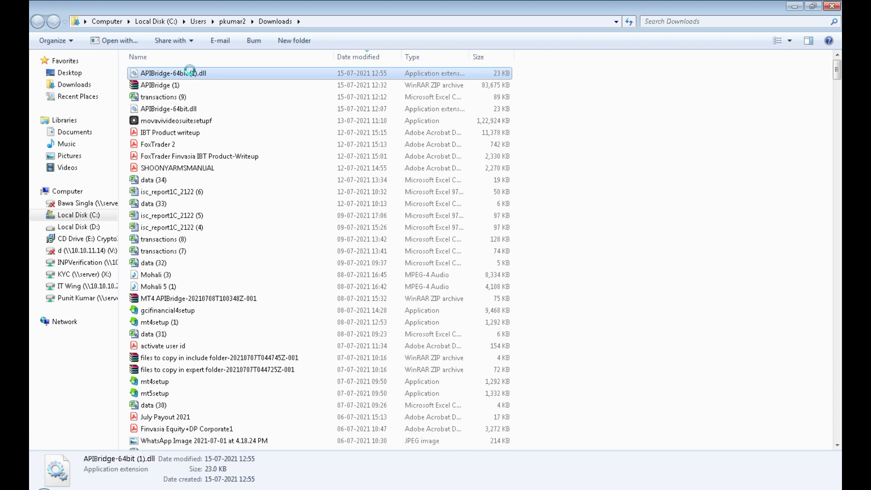
# Copy the downloaded APIBridge-64bit (1).dll into the Plugins folder of the AmiBroker installation directory
pyautogui.rightClick(190, 72)
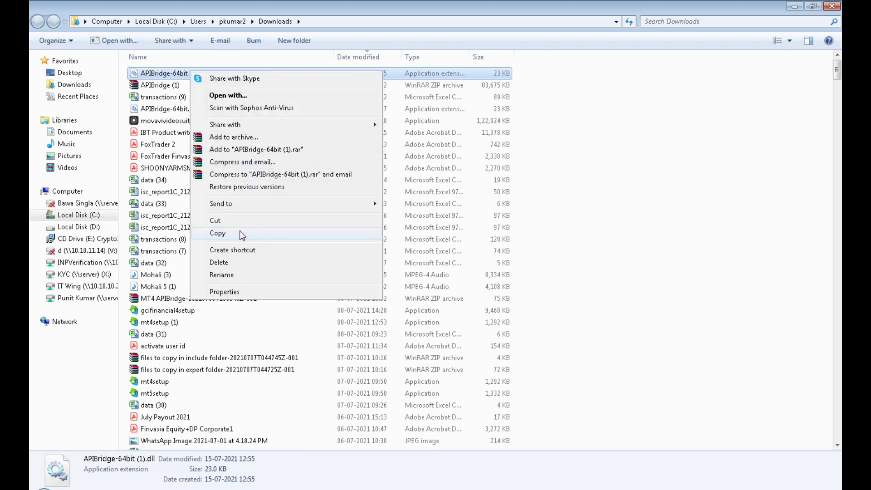
pyautogui.click(217, 233)
pyautogui.click(795, 6)
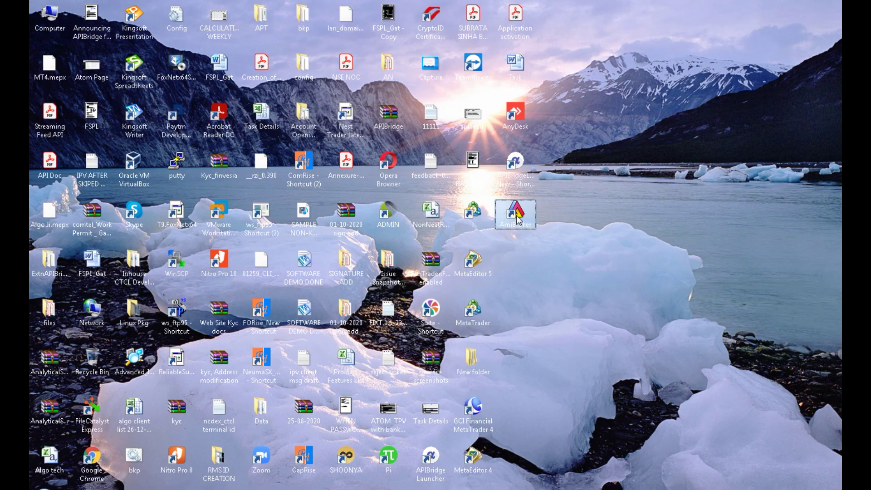
pyautogui.rightClick(518, 220)
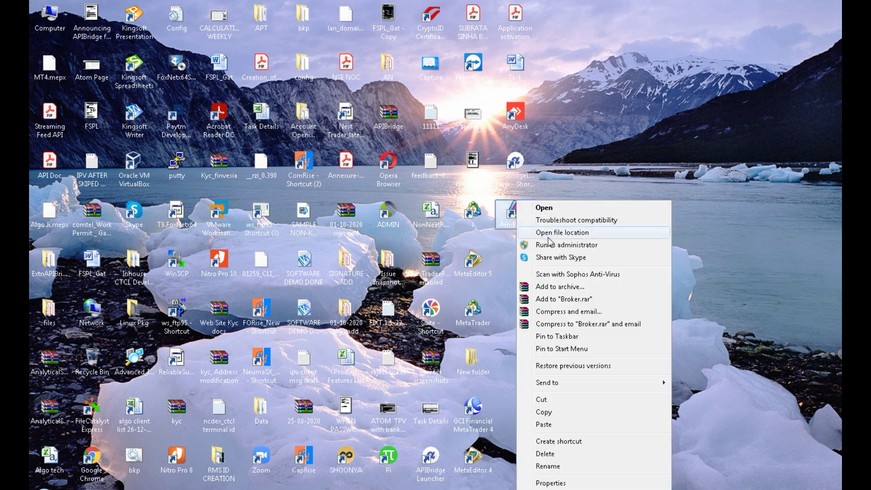
pyautogui.click(596, 232)
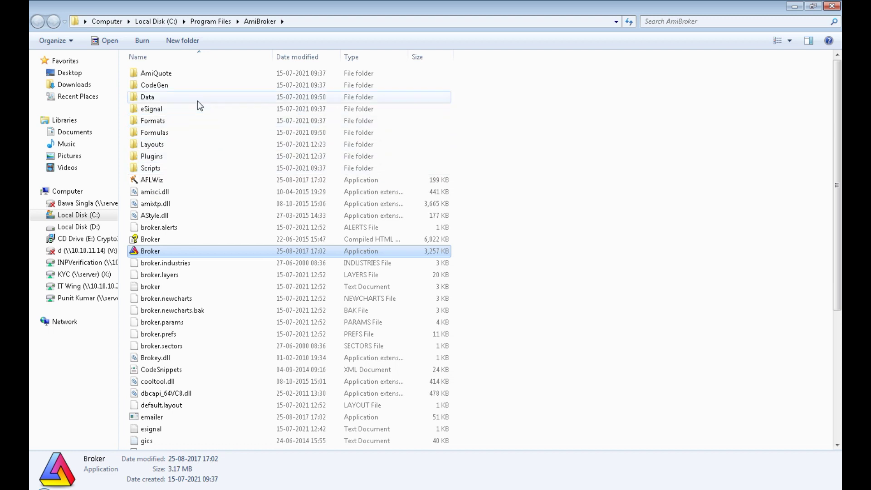
pyautogui.doubleClick(165, 156)
pyautogui.rightClick(370, 264)
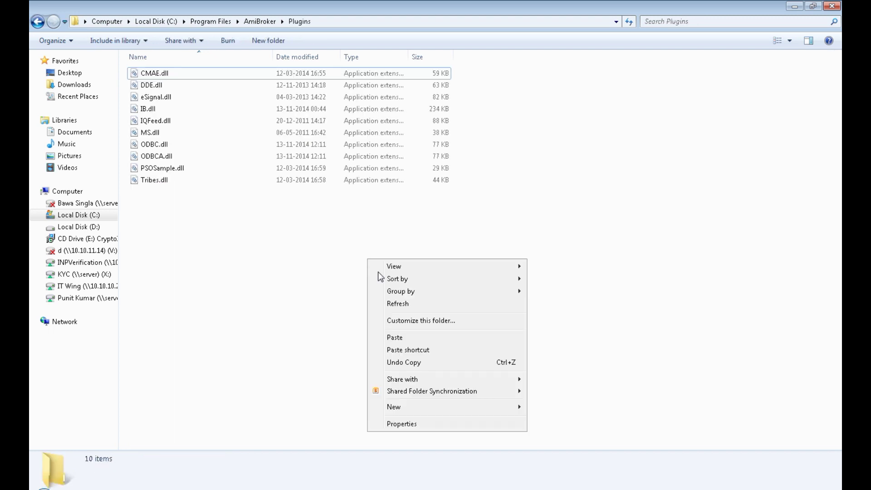
pyautogui.click(406, 337)
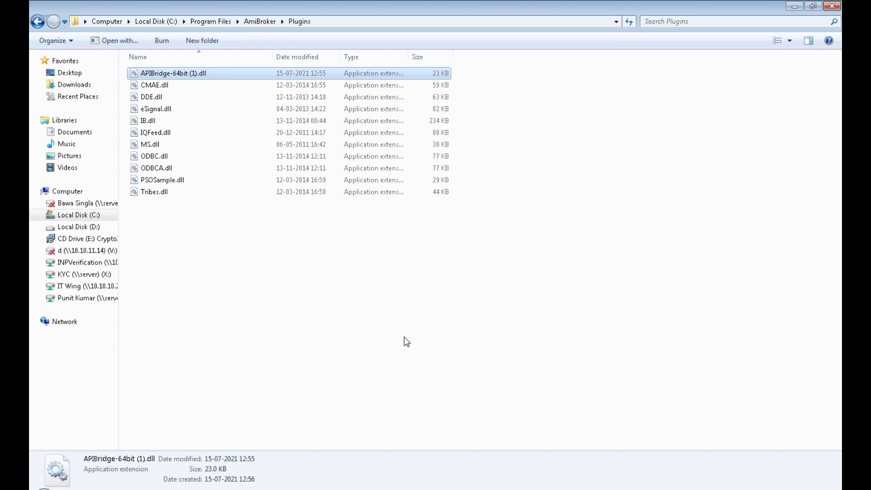
# Rename the pasted plugin file as APIBridge-64bit.dll
pyautogui.press('F2')
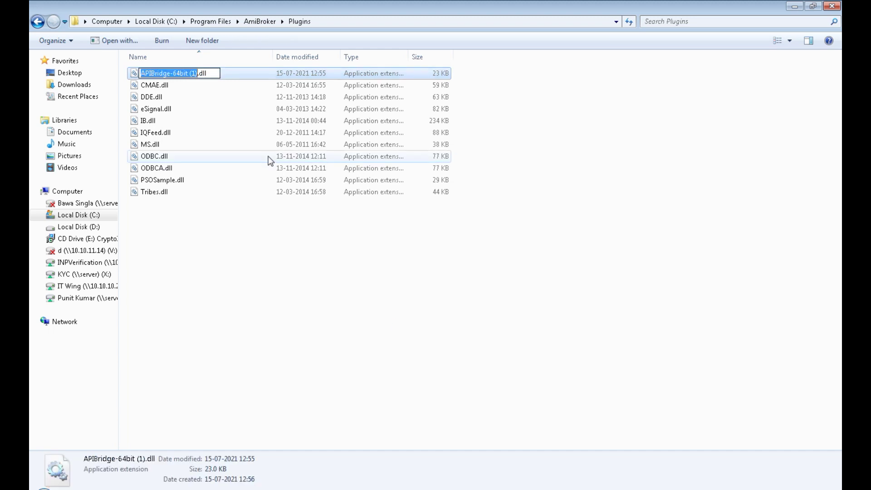
pyautogui.click(199, 73)
pyautogui.press('BackSpace')
pyautogui.press('BackSpace')
pyautogui.press('BackSpace')
pyautogui.press('BackSpace')
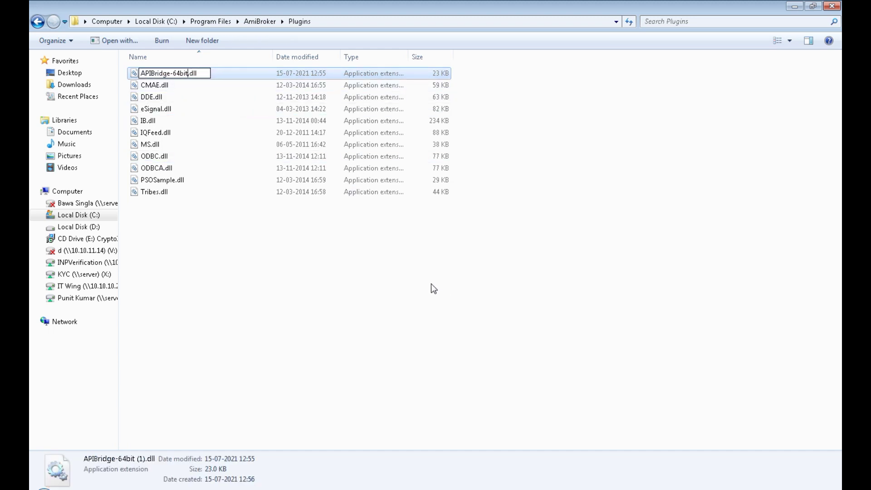
pyautogui.click(350, 220)
pyautogui.click(200, 72)
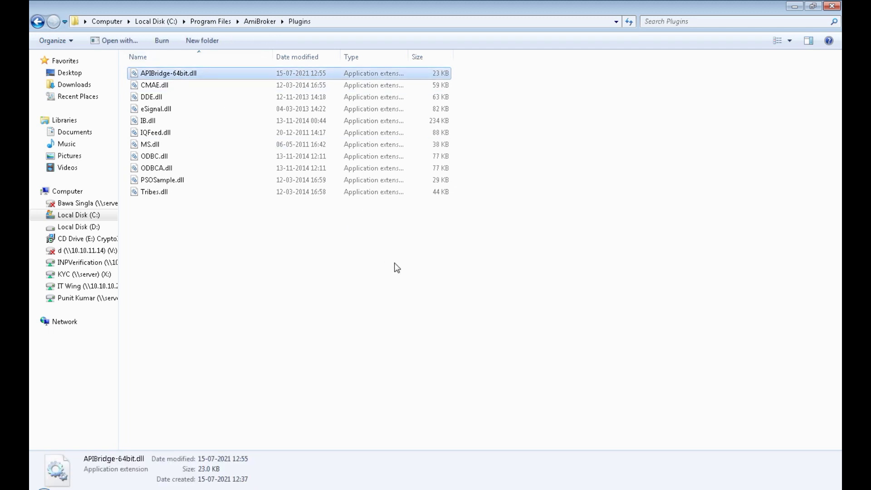
# Switch to AmiBroker by launching it from the desktop, and dismiss its startup splash
pyautogui.press('super+d')
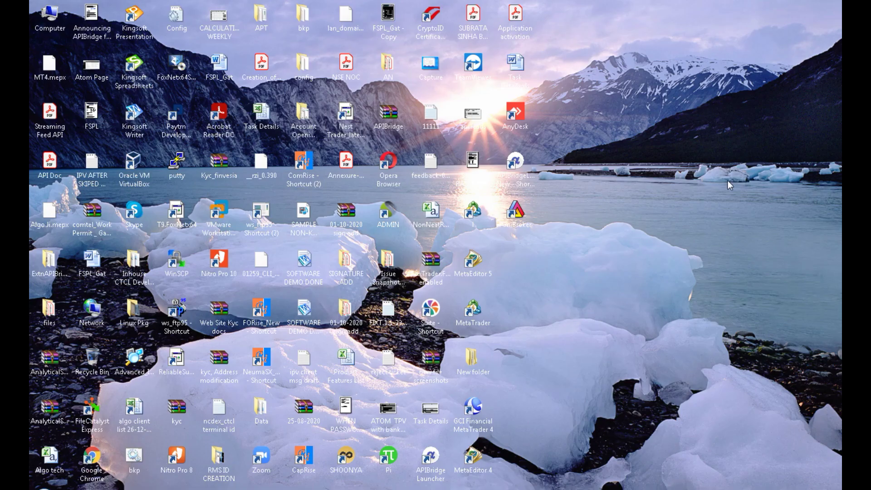
pyautogui.doubleClick(523, 211)
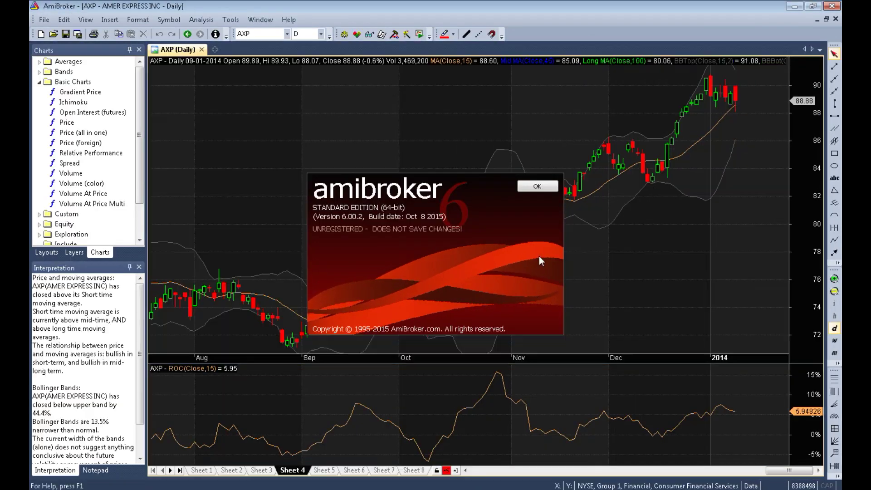
pyautogui.click(545, 187)
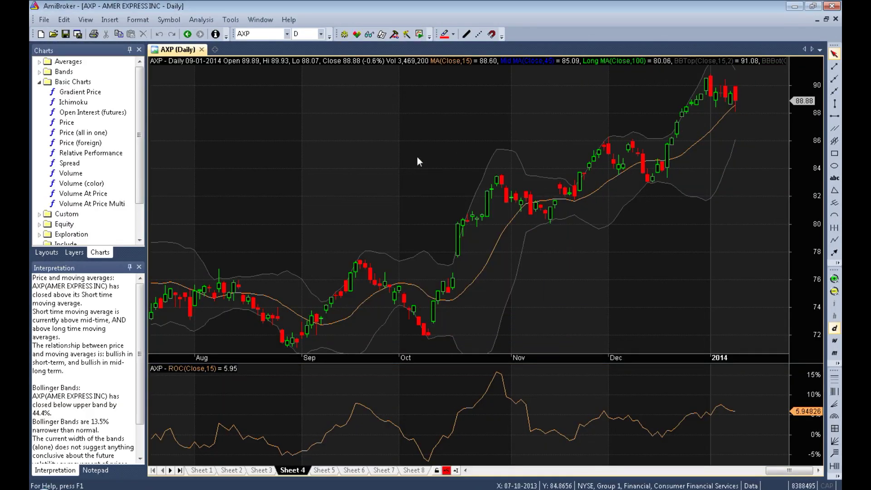
pyautogui.moveTo(418, 156)
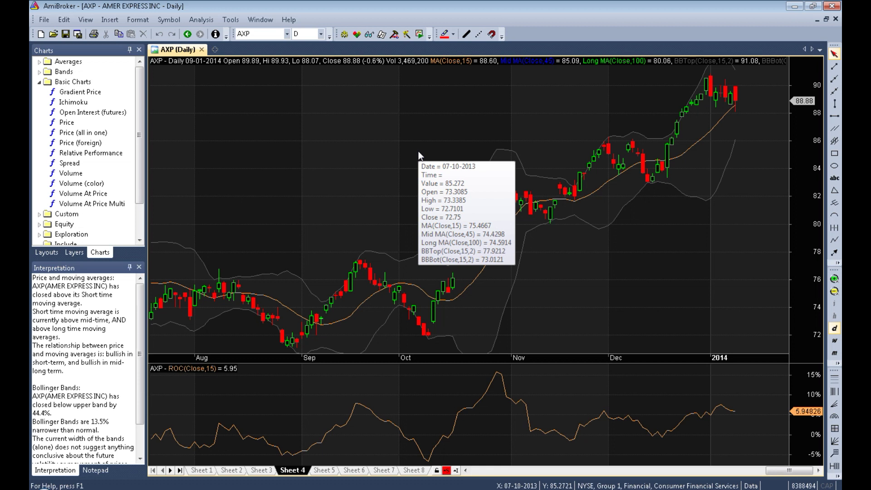
pyautogui.moveTo(347, 186)
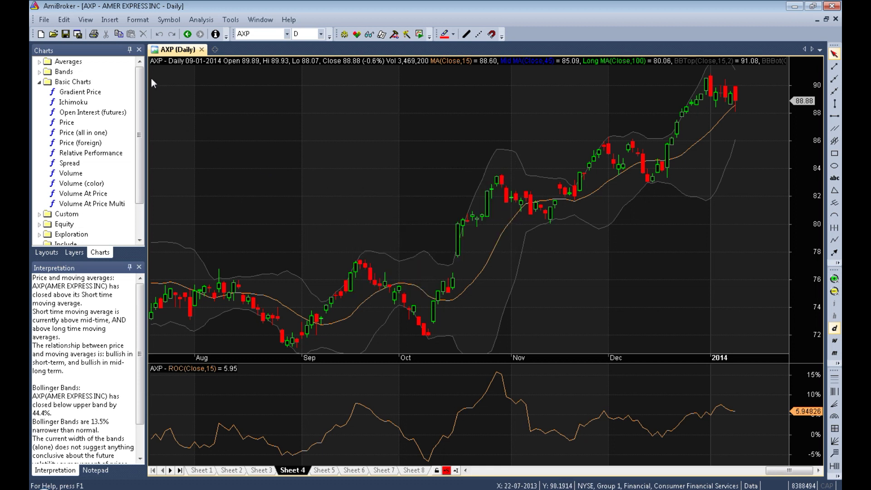
# Set the time stamp of compressed intraday bars to START time of interval in the AmiBroker preferences
pyautogui.click(230, 20)
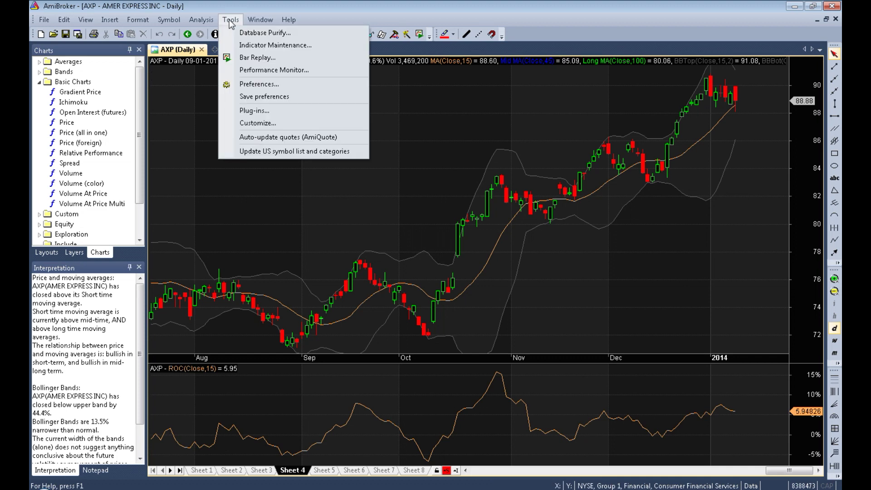
pyautogui.click(288, 84)
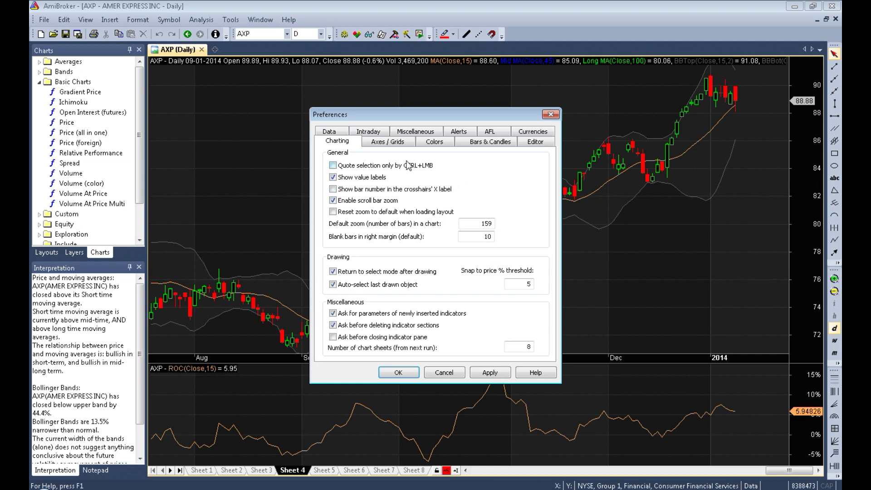
pyautogui.click(373, 132)
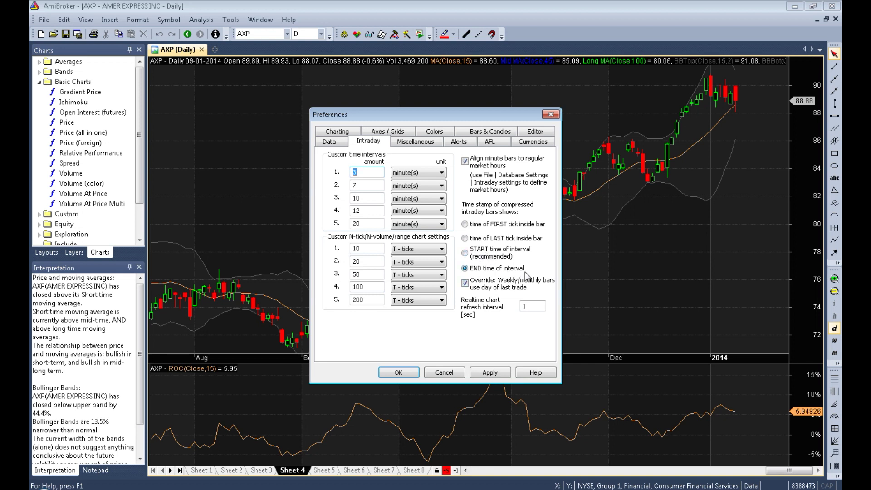
pyautogui.click(476, 257)
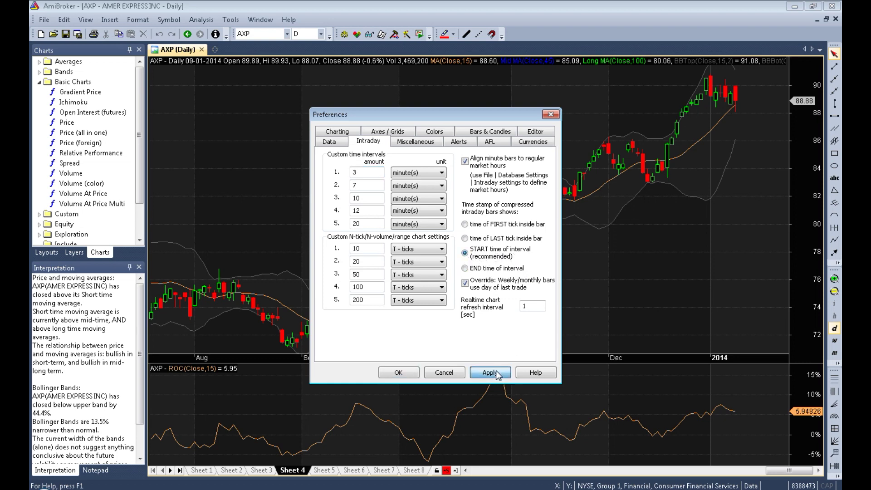
pyautogui.click(407, 372)
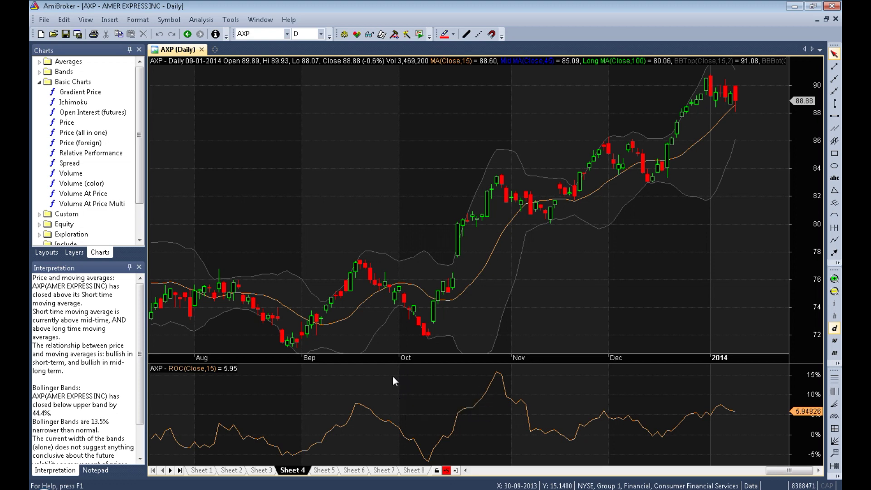
# Switch to the browser, open the sample AFL linked in the Jump Start article, and copy all of its code
pyautogui.hotkey('alt', 'Tab')
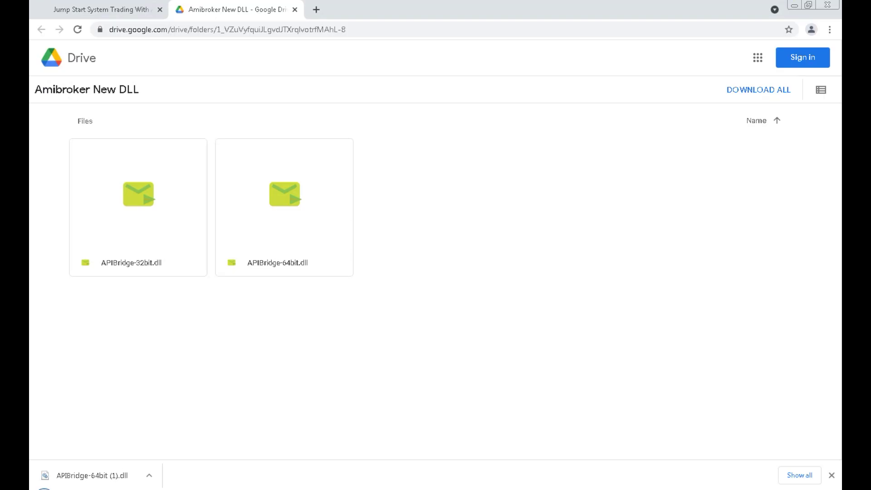
pyautogui.click(116, 9)
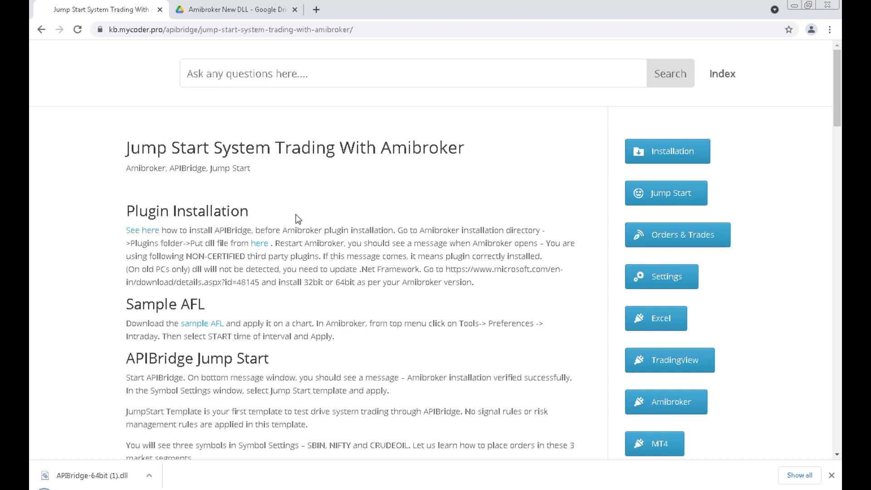
pyautogui.moveTo(127, 304); pyautogui.dragTo(205, 304)
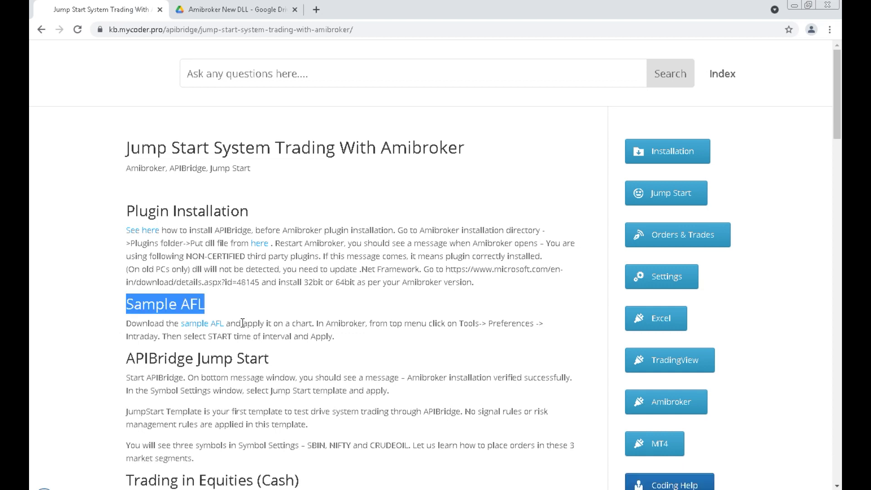
pyautogui.click(209, 324)
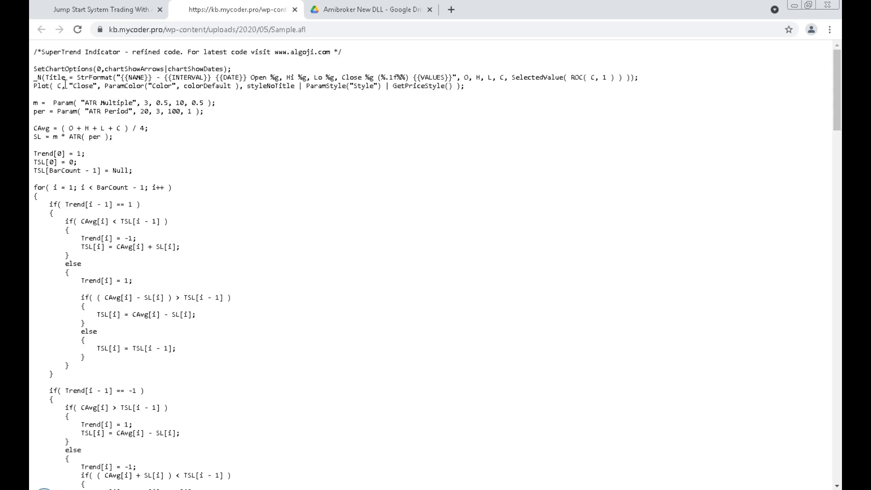
pyautogui.moveTo(35, 49); pyautogui.dragTo(395, 486)
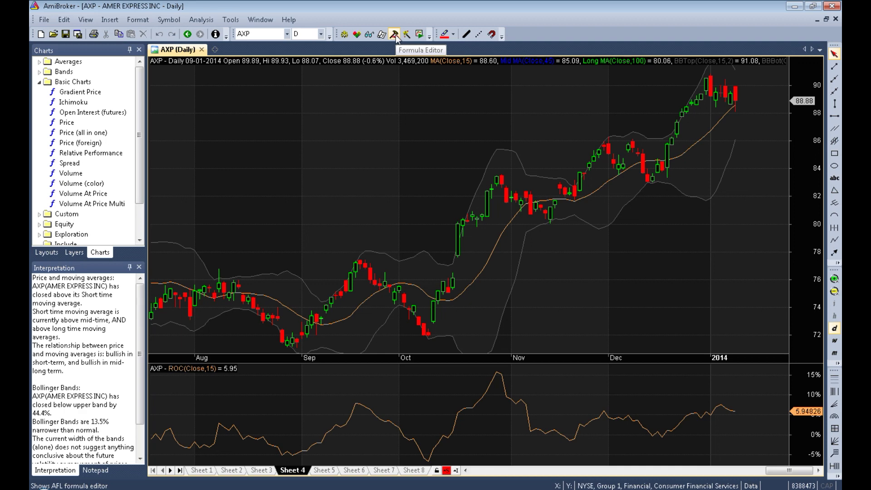
# Paste the sample code into a new formula in AmiBroker's AFL Formula Editor and apply it to the AXP chart
pyautogui.click(395, 35)
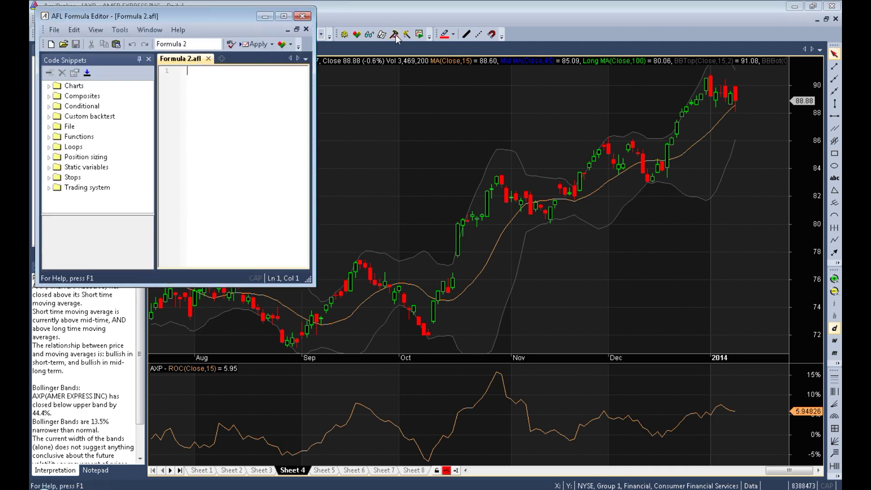
pyautogui.click(284, 17)
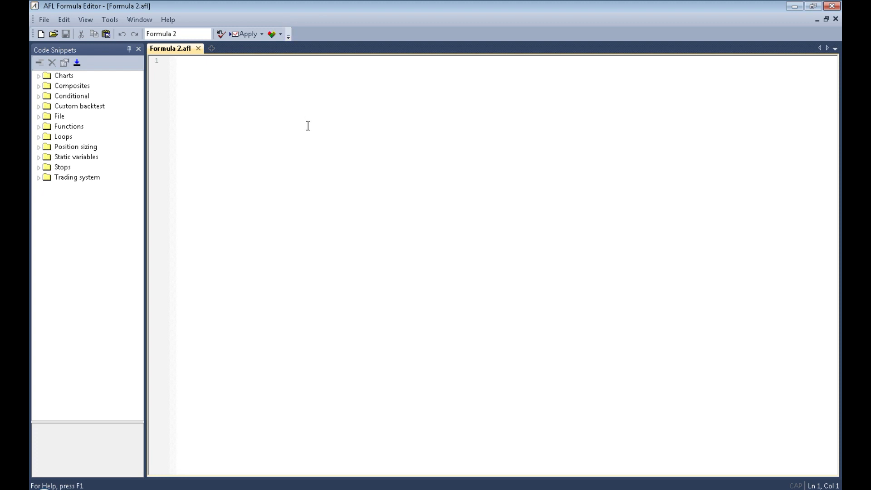
pyautogui.hotkey('ctrl', 'v')
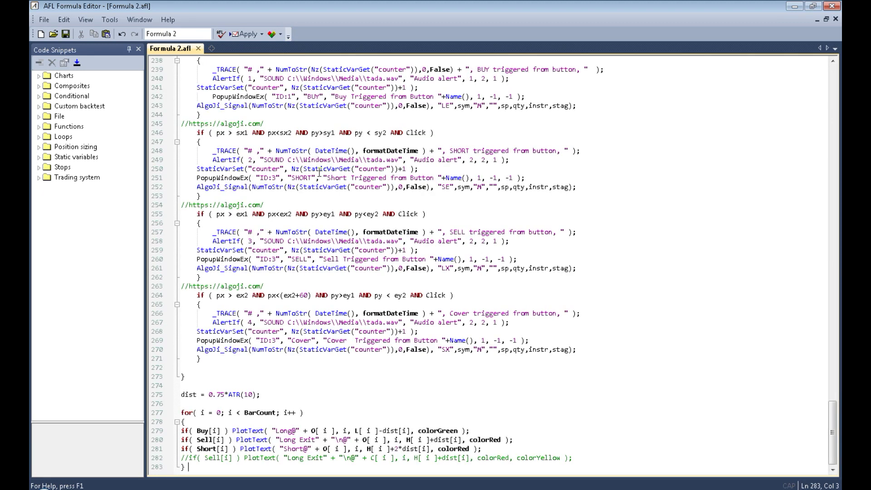
pyautogui.moveTo(833, 431); pyautogui.dragTo(832, 68)
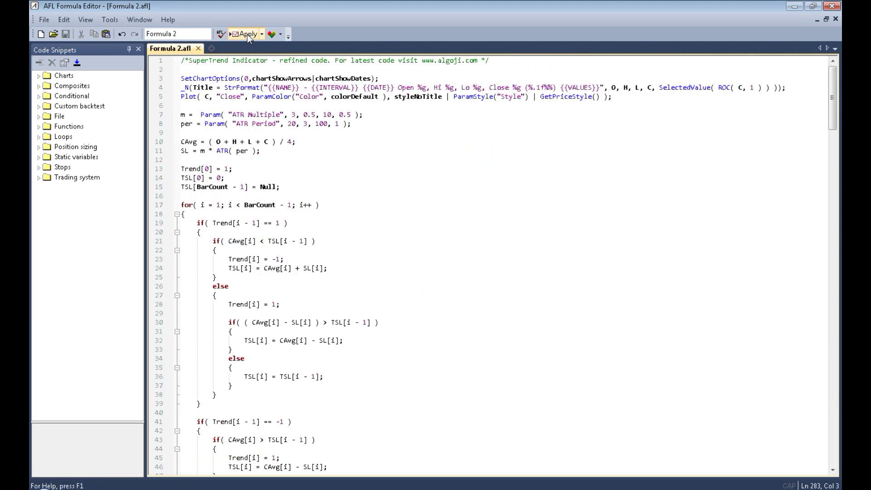
pyautogui.click(248, 34)
pyautogui.click(832, 6)
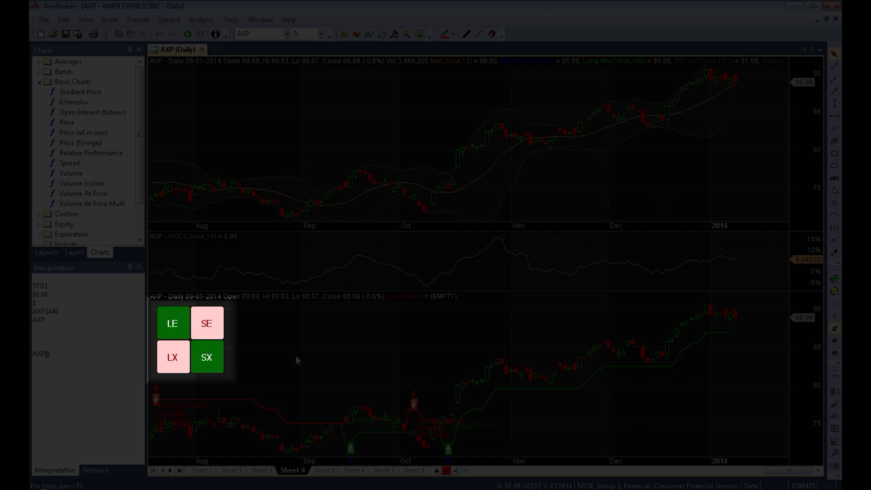
# Switch to APIBridge, set both the exchange symbol and input symbol of the EQ row to AXP, and save the configuration
pyautogui.click(185, 334)
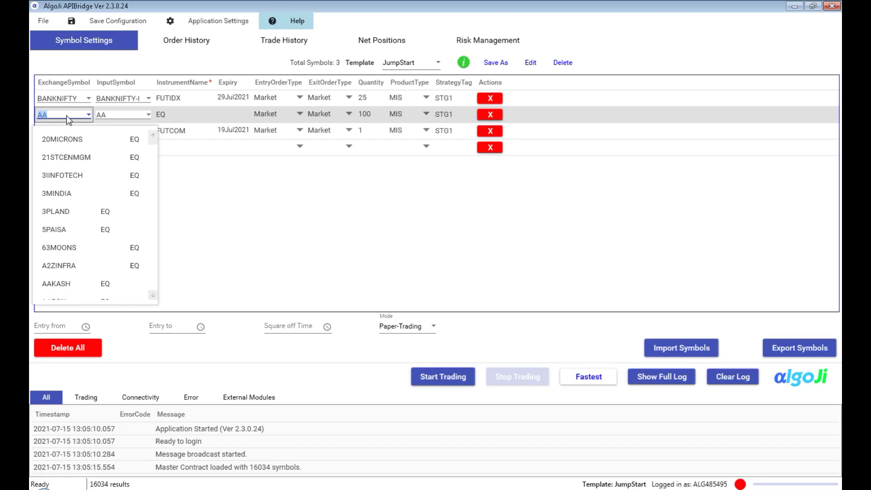
pyautogui.write('P')
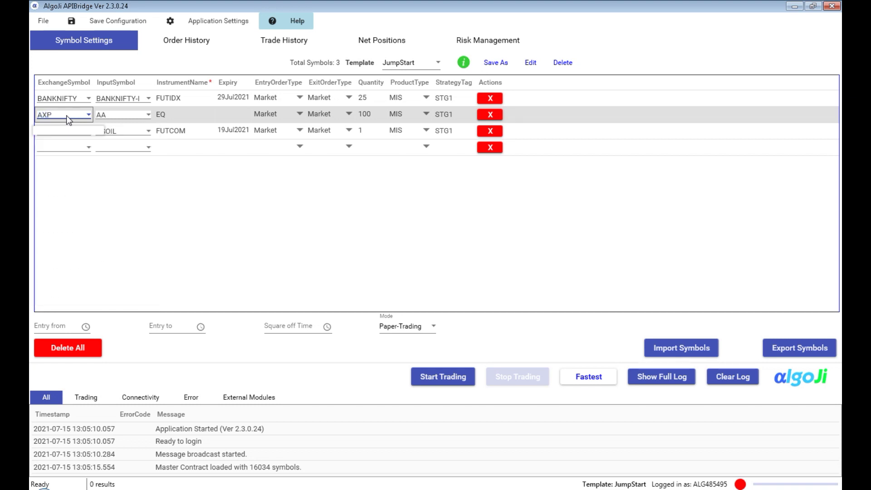
pyautogui.rightClick(45, 115)
pyautogui.click(72, 134)
pyautogui.press('Tab')
pyautogui.write('AXP')
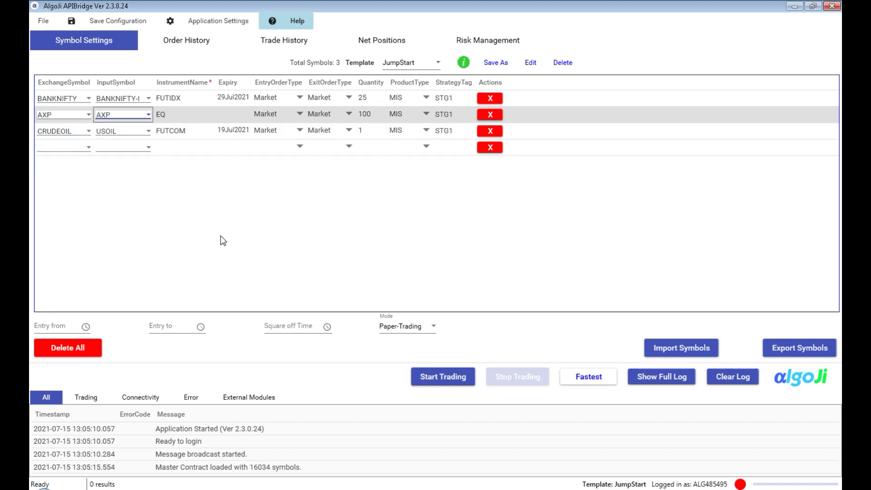
pyautogui.click(109, 20)
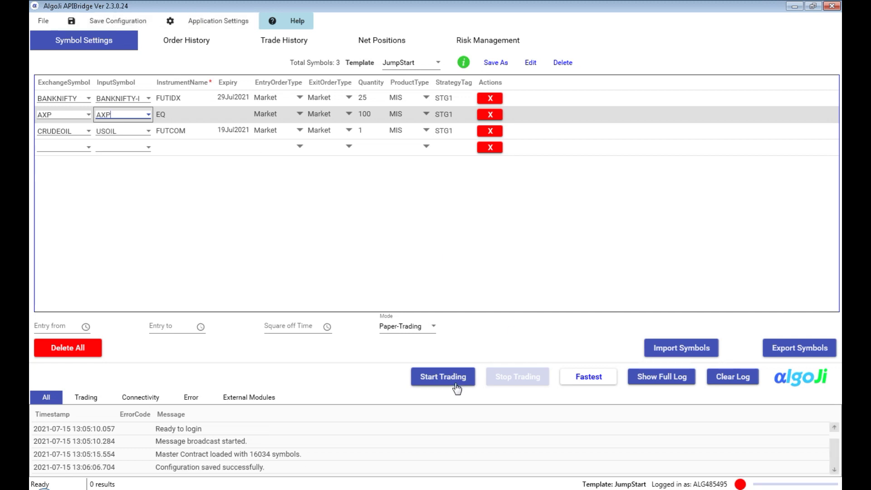
# Select Paper-Trading as the mode and start trading
pyautogui.click(398, 334)
pyautogui.click(396, 329)
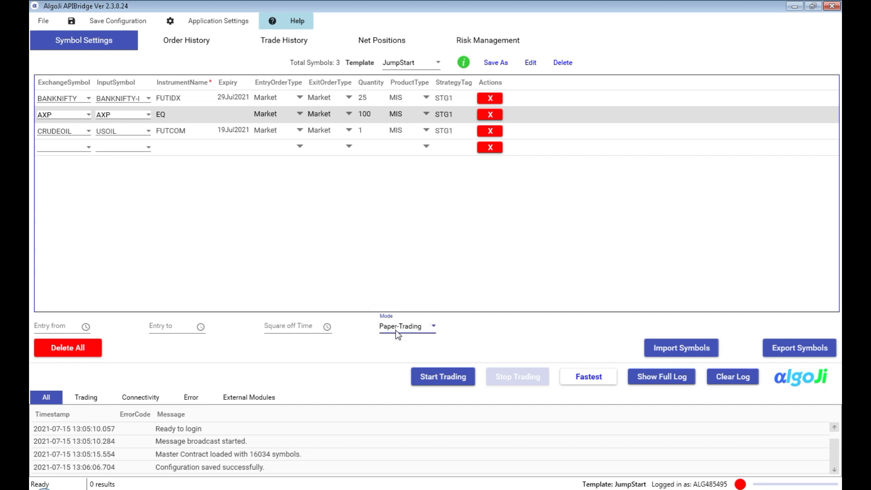
pyautogui.click(433, 378)
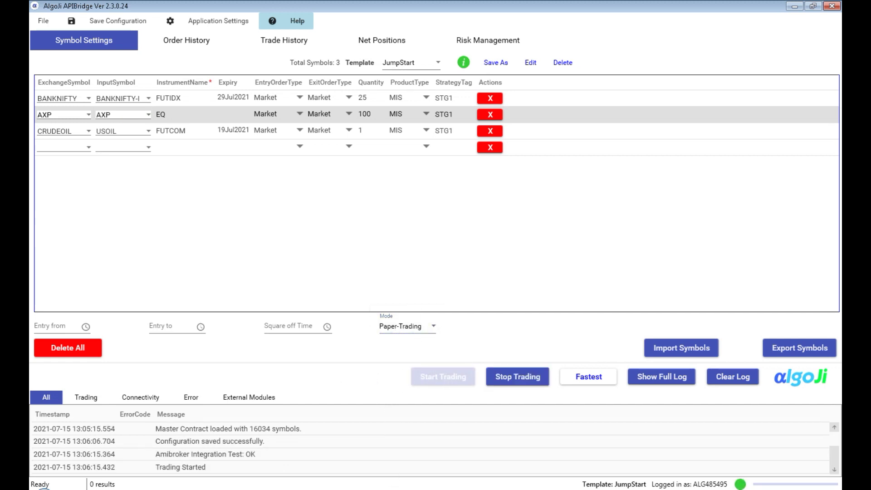
# Switch to AmiBroker and trigger the LE, SE, LX and SX signals from the AXP chart, closing each signal message
pyautogui.hotkey('alt', 'Tab')
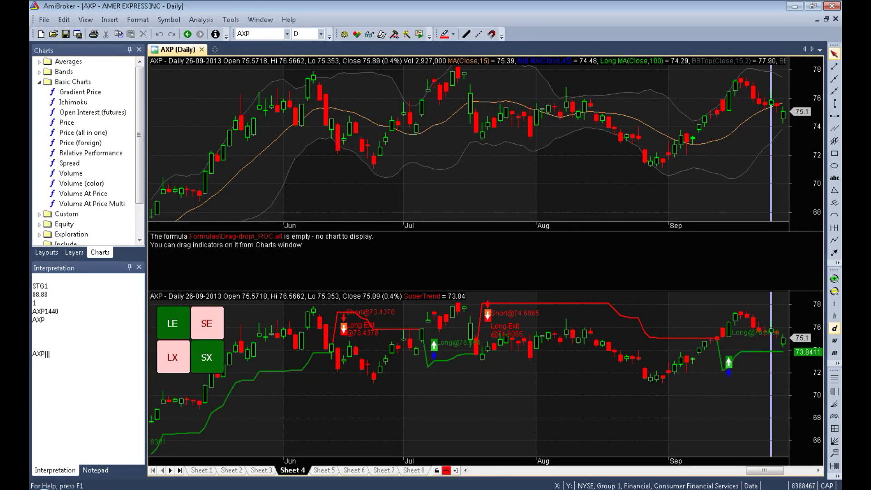
pyautogui.click(179, 326)
pyautogui.click(488, 283)
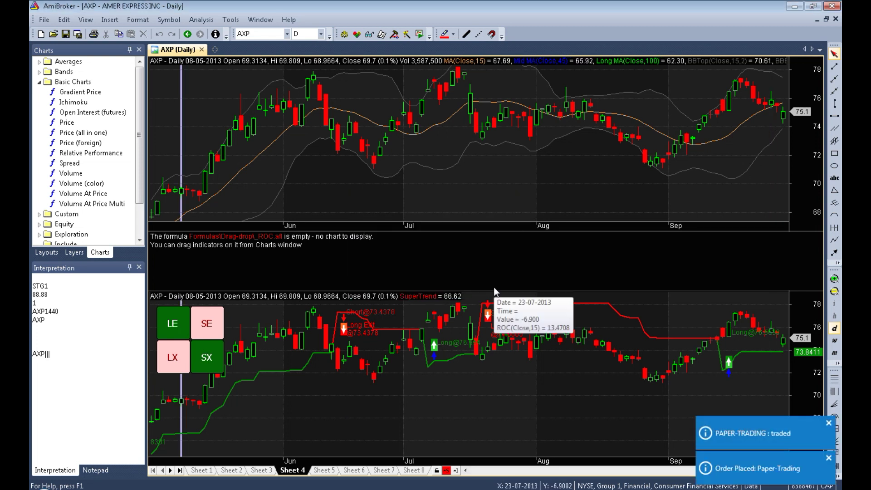
pyautogui.click(220, 323)
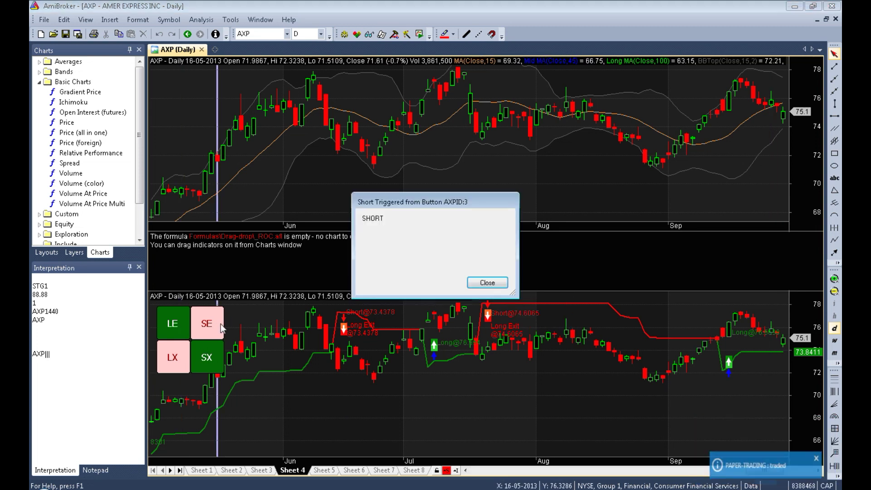
pyautogui.click(490, 283)
pyautogui.click(177, 361)
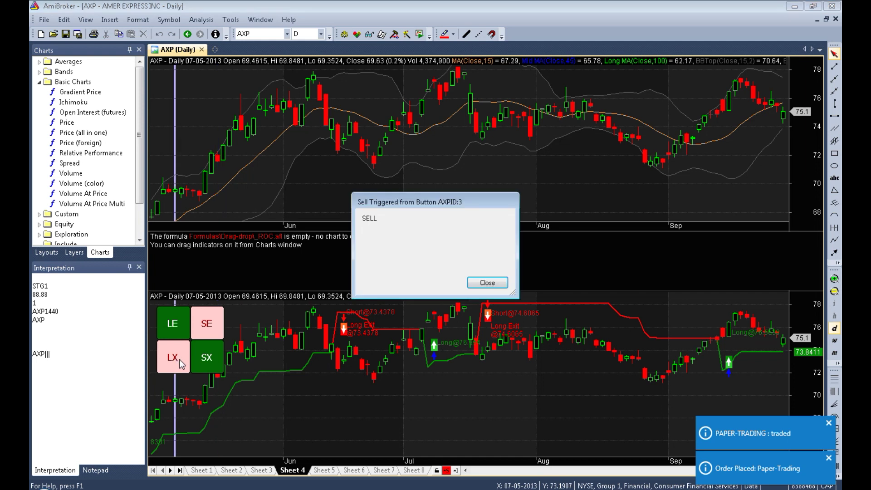
pyautogui.click(486, 282)
pyautogui.click(215, 360)
pyautogui.click(489, 282)
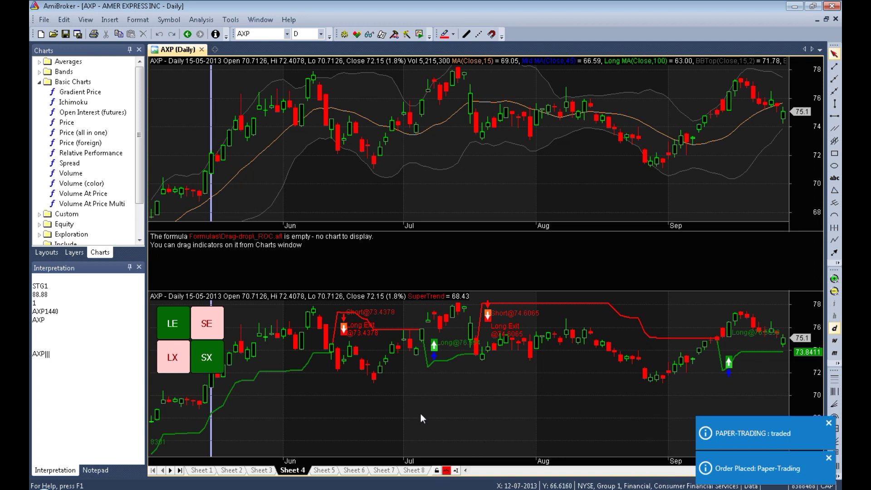
# Send a second round of LE, SE, LX and SX test signals for AXP, dismissing the message after each one
pyautogui.click(177, 323)
pyautogui.click(491, 282)
pyautogui.click(212, 323)
pyautogui.click(488, 283)
pyautogui.click(181, 357)
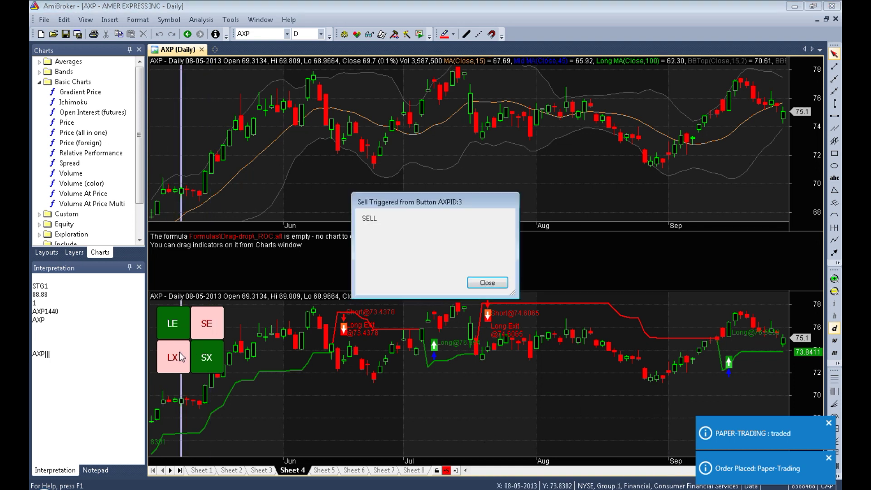
pyautogui.click(485, 283)
pyautogui.click(217, 358)
pyautogui.click(502, 283)
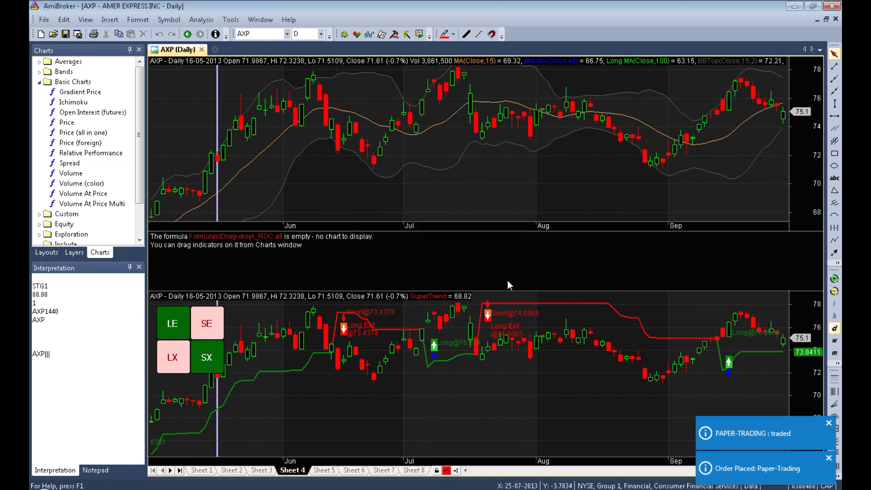
# Dismiss the order notifications, then switch to APIBridge and review the AXP paper trades in the trade history
pyautogui.click(829, 423)
pyautogui.click(828, 459)
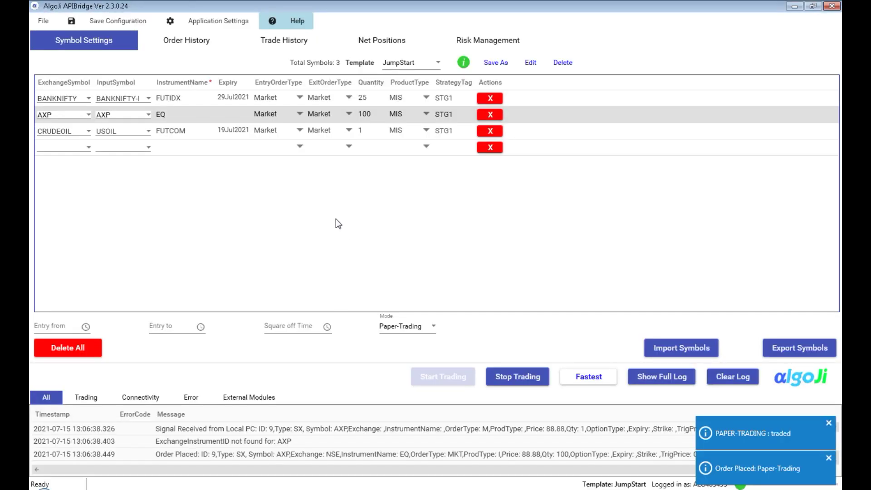
pyautogui.click(295, 47)
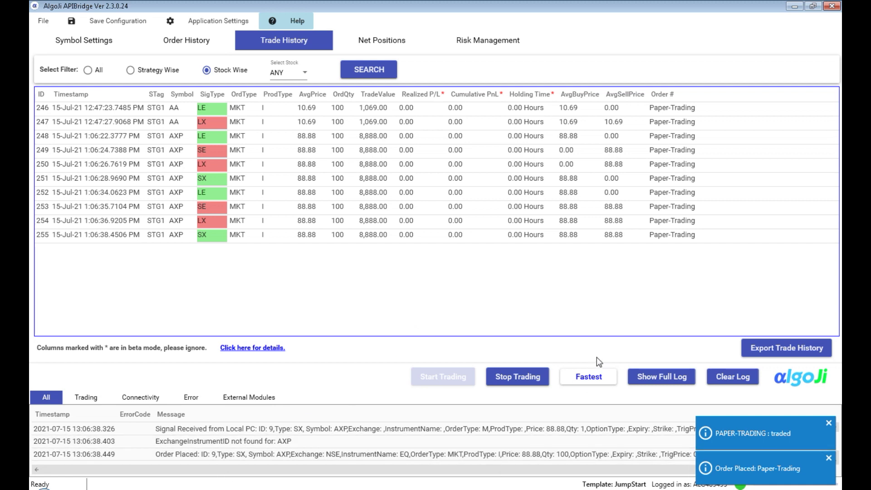
pyautogui.click(829, 423)
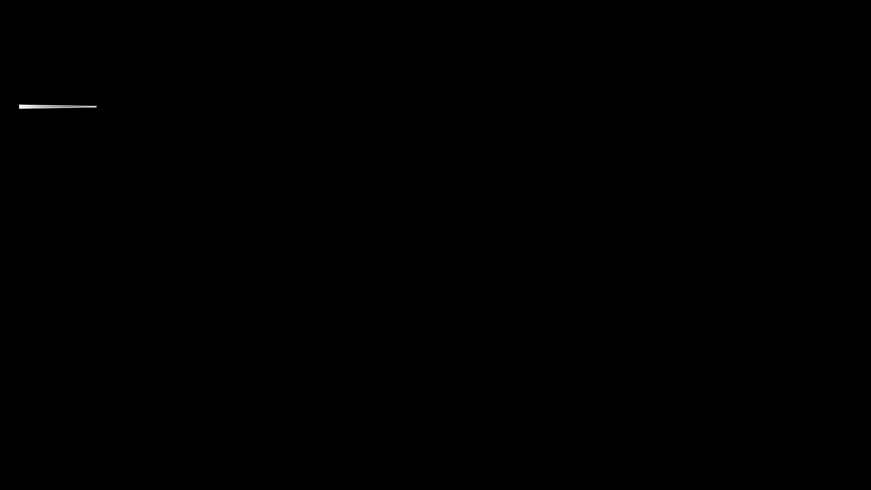